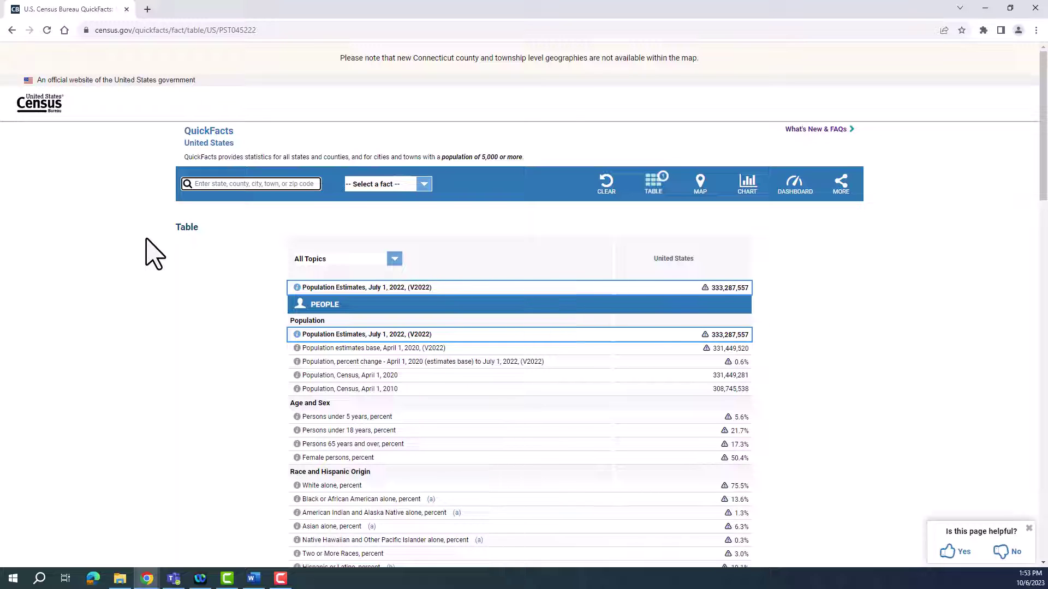
{"action": "type", "text": "Maryland"}
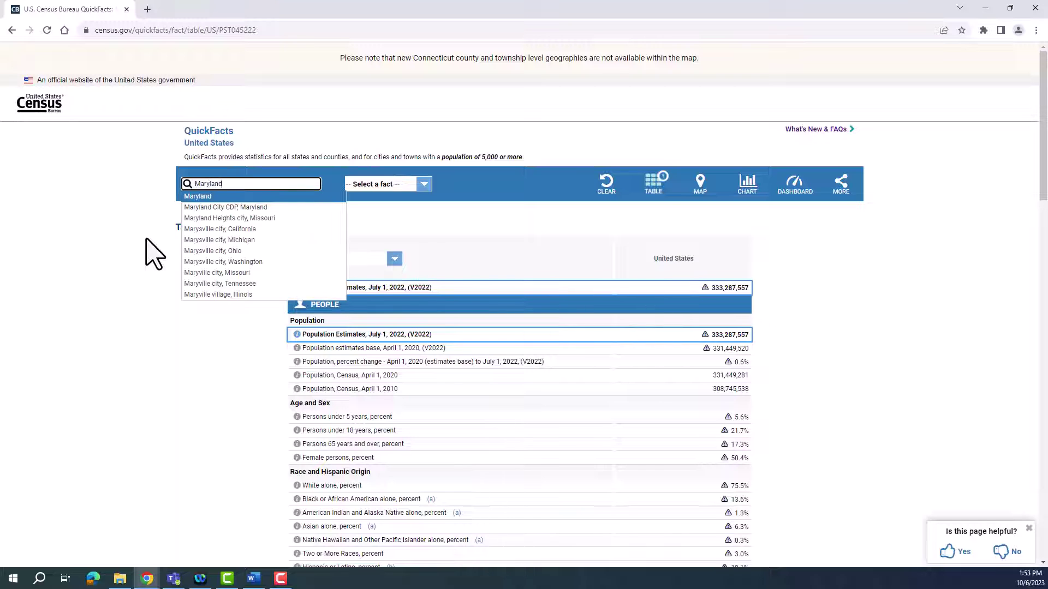
- Add Maryland, Montgomery County and Rockville city as comparison columns beside the United States
{"action": "left_click", "coordinate": [201, 197]}
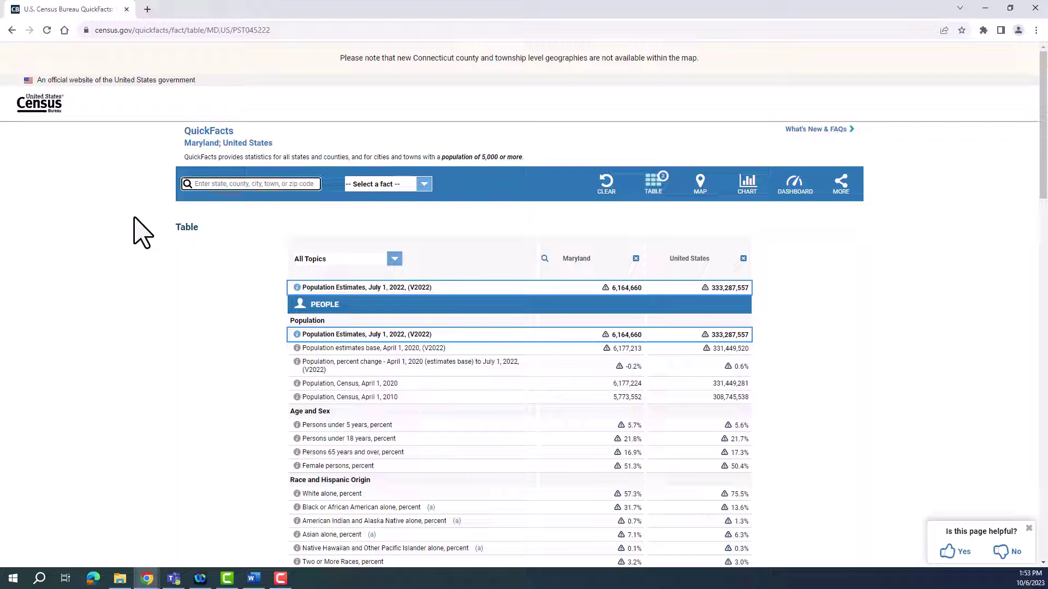
{"action": "type", "text": "Montgomery C"}
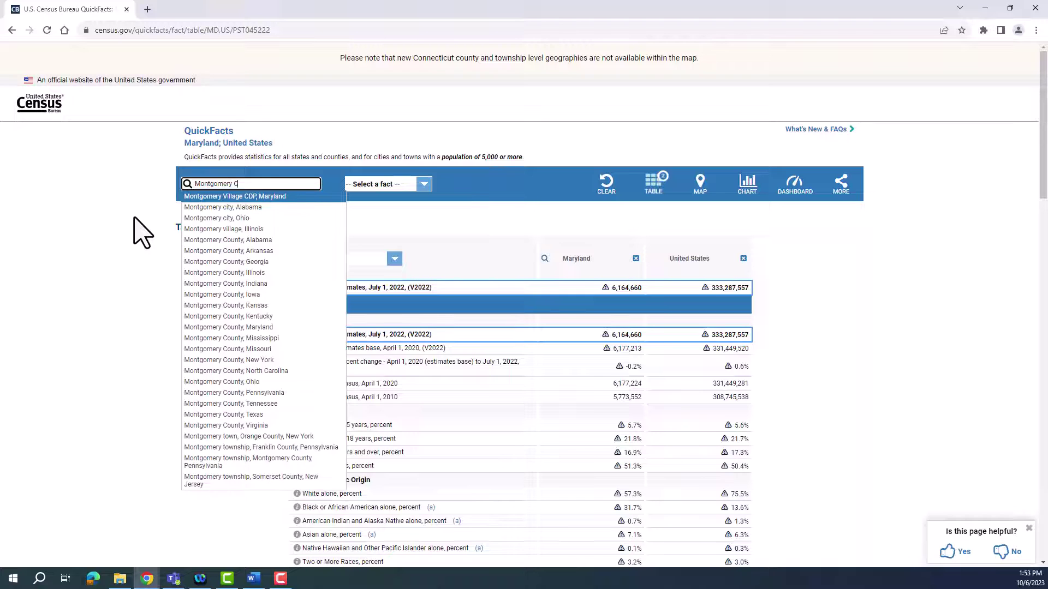
{"action": "type", "text": "ounty"}
{"action": "left_click", "coordinate": [228, 294]}
{"action": "type", "text": "Rockville"}
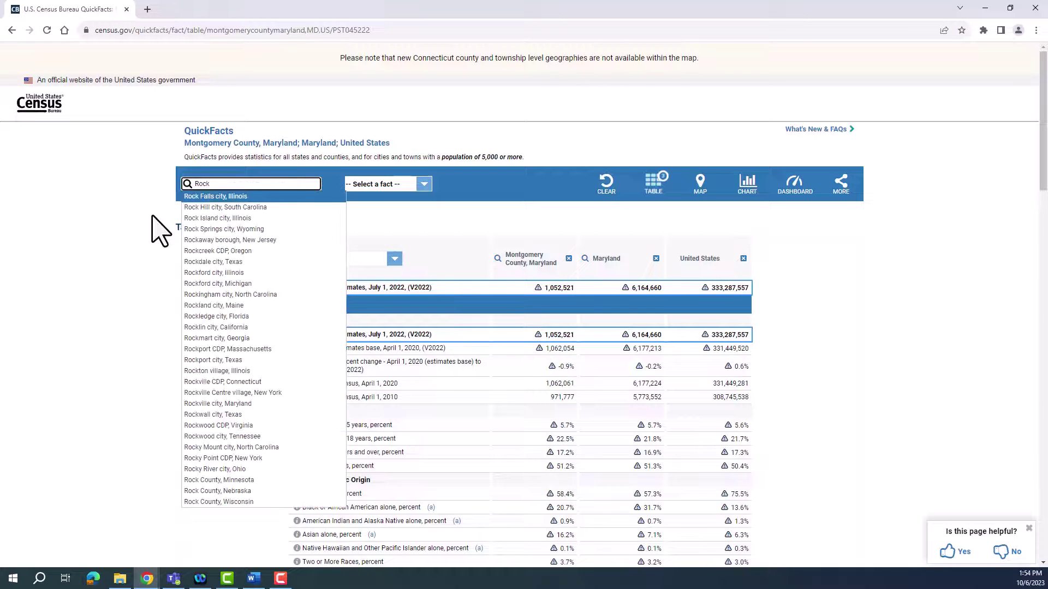
{"action": "left_click", "coordinate": [217, 217]}
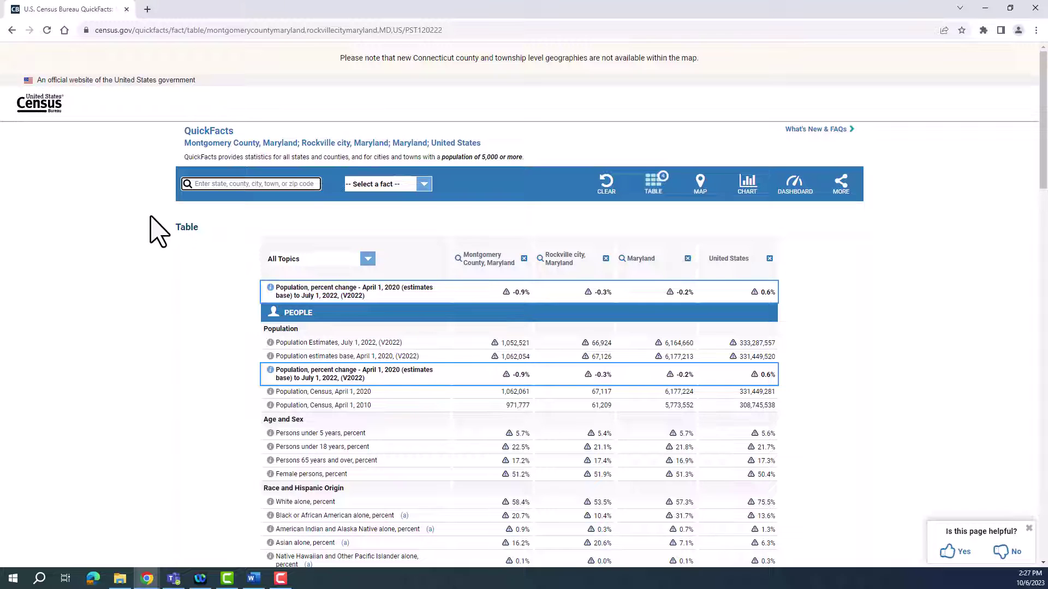
{"action": "type", "text": "Ba"}
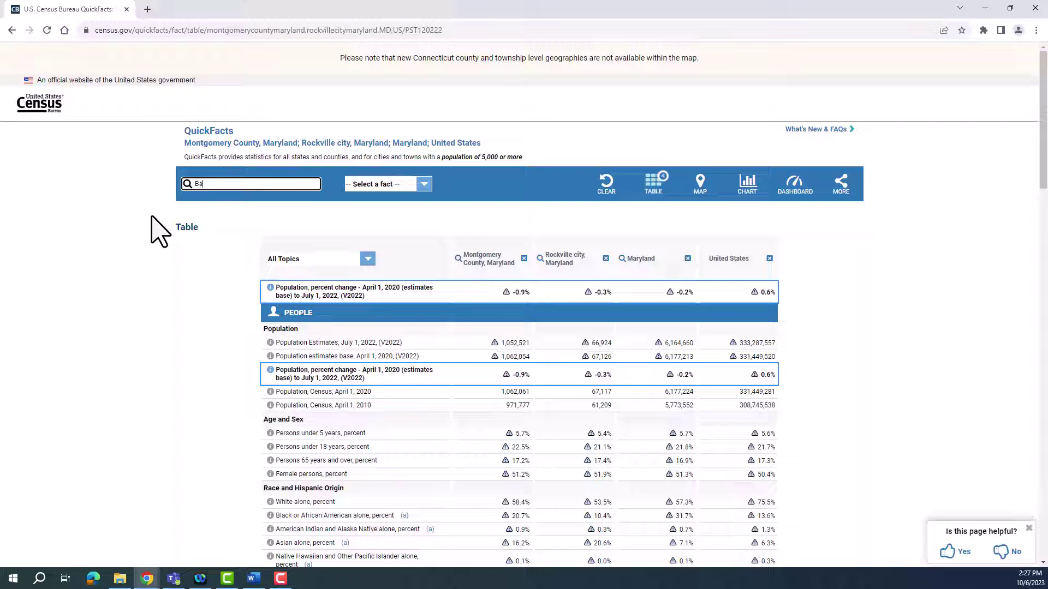
{"action": "type", "text": "rnsville"}
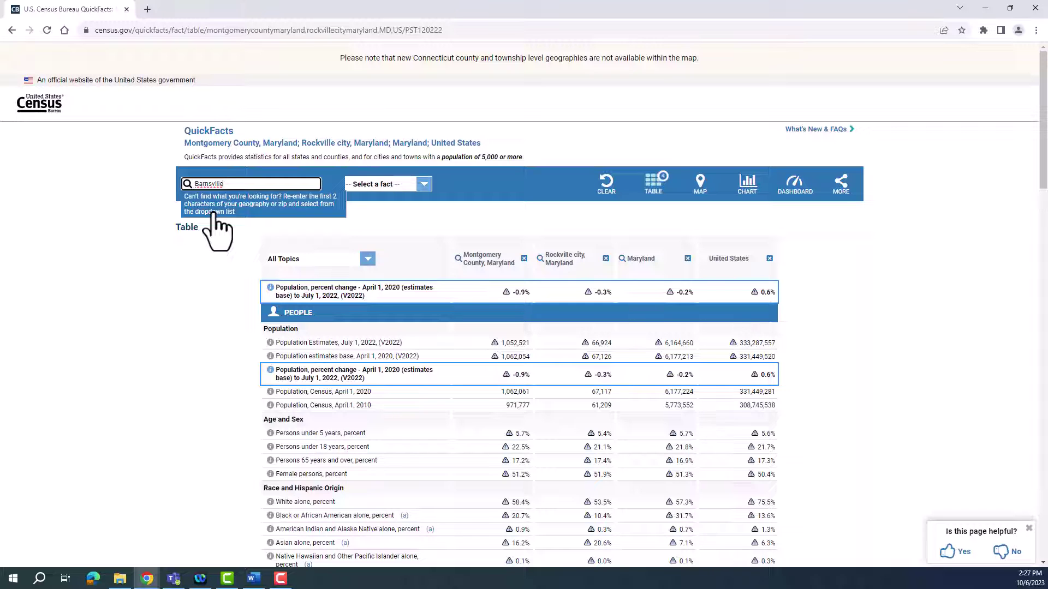
{"action": "key", "text": "ctrl+a"}
{"action": "key", "text": "BackSpace"}
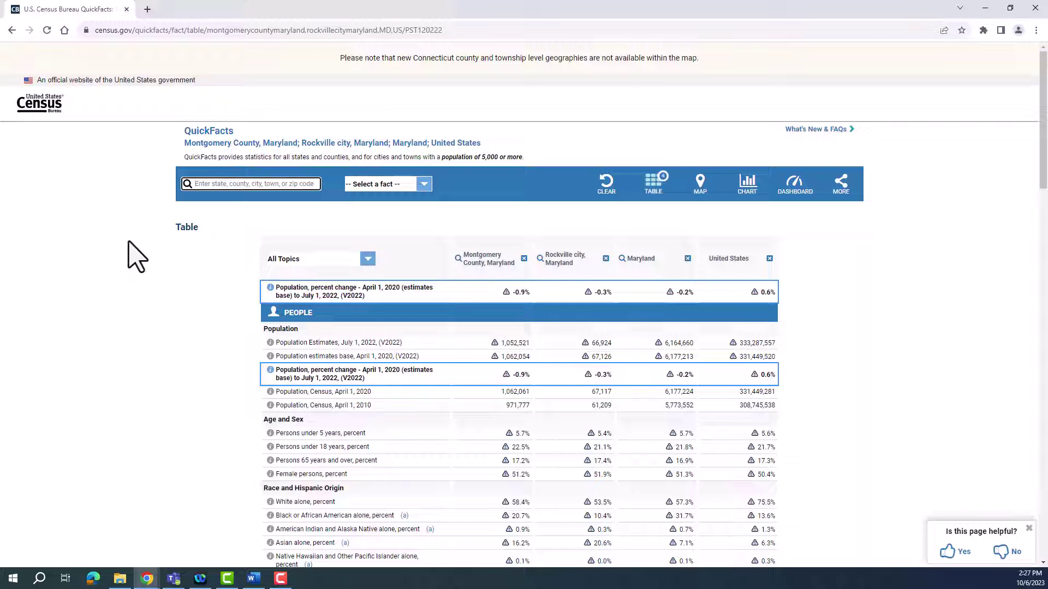
{"action": "type", "text": "Ba"}
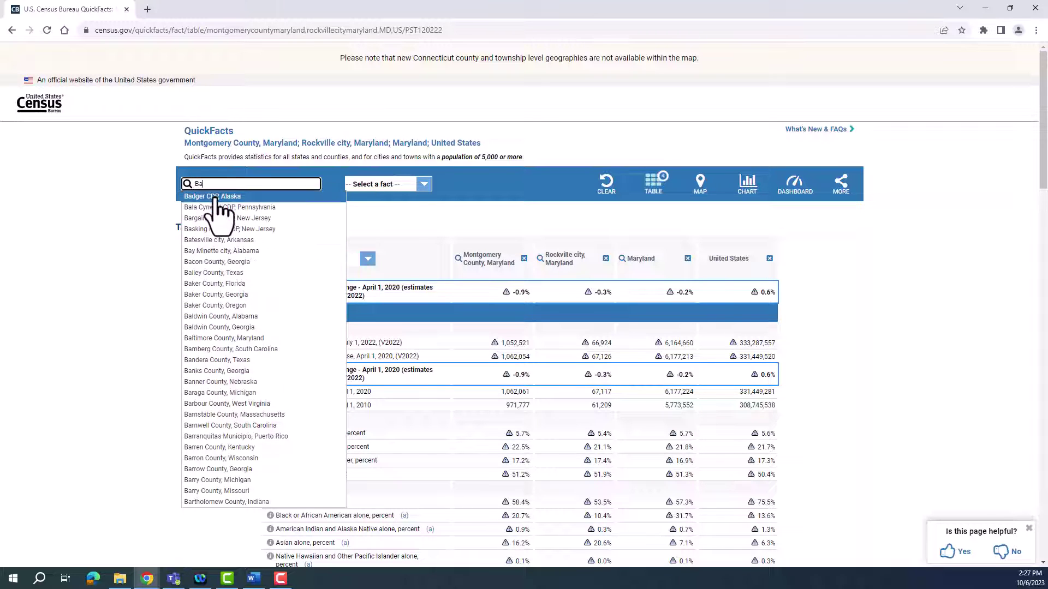
{"action": "key", "text": "BackSpace"}
{"action": "key", "text": "BackSpace"}
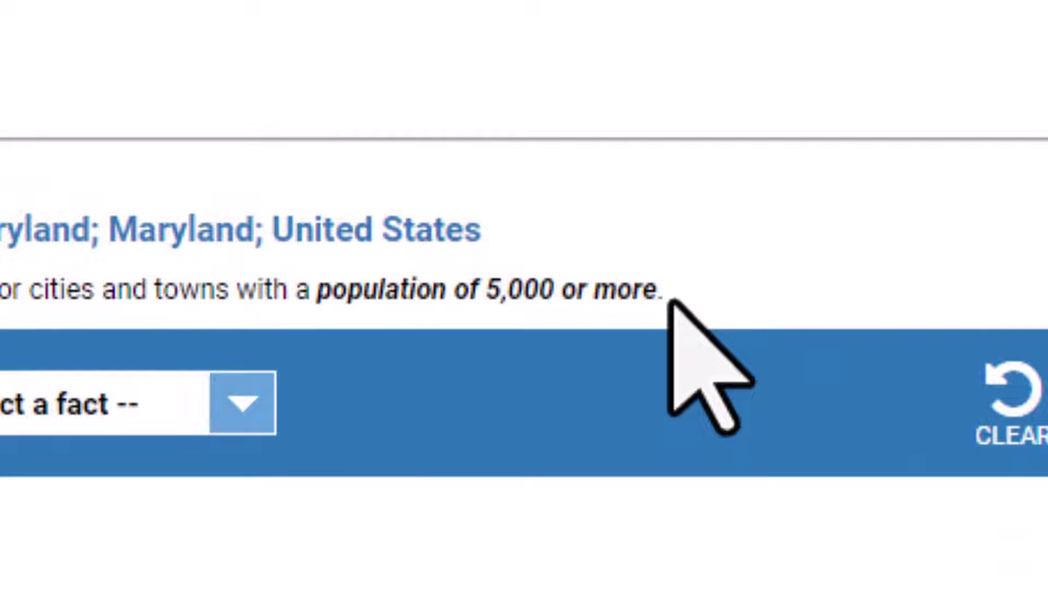
- Highlight the 'population of 5,000 or more' note, then view and dismiss the Population Estimates definition
{"action": "left_click_drag", "start_coordinate": [523, 157], "coordinate": [492, 157]}
{"action": "left_click_drag", "start_coordinate": [466, 295], "coordinate": [300, 287]}
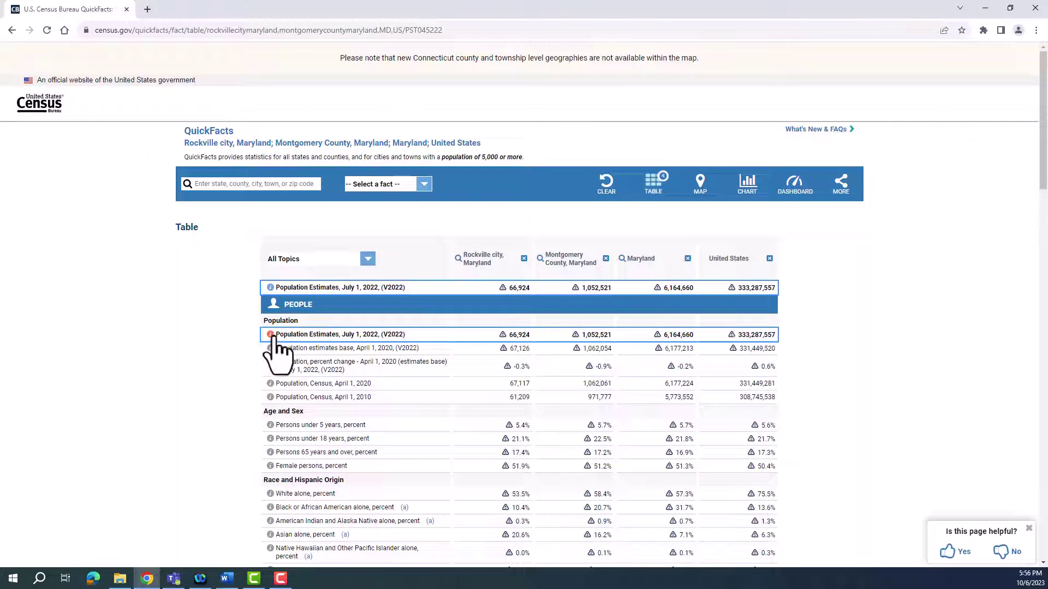
{"action": "left_click", "coordinate": [270, 335]}
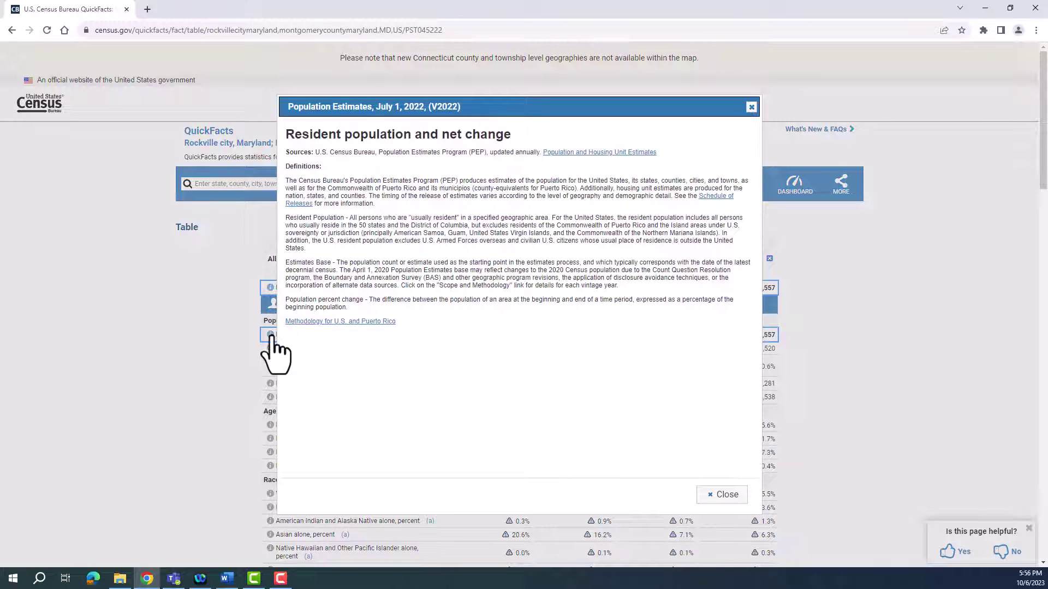
{"action": "left_click", "coordinate": [751, 107]}
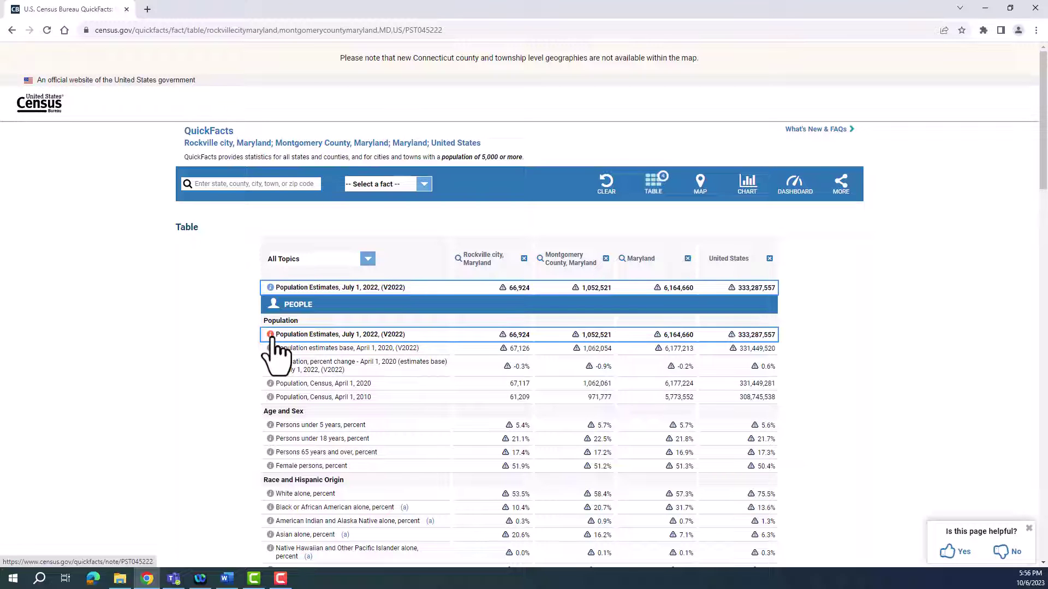
- Pin Median gross rent, 2017-2021 to the top, replacing the briefly pinned population percent change
{"action": "left_click", "coordinate": [279, 363]}
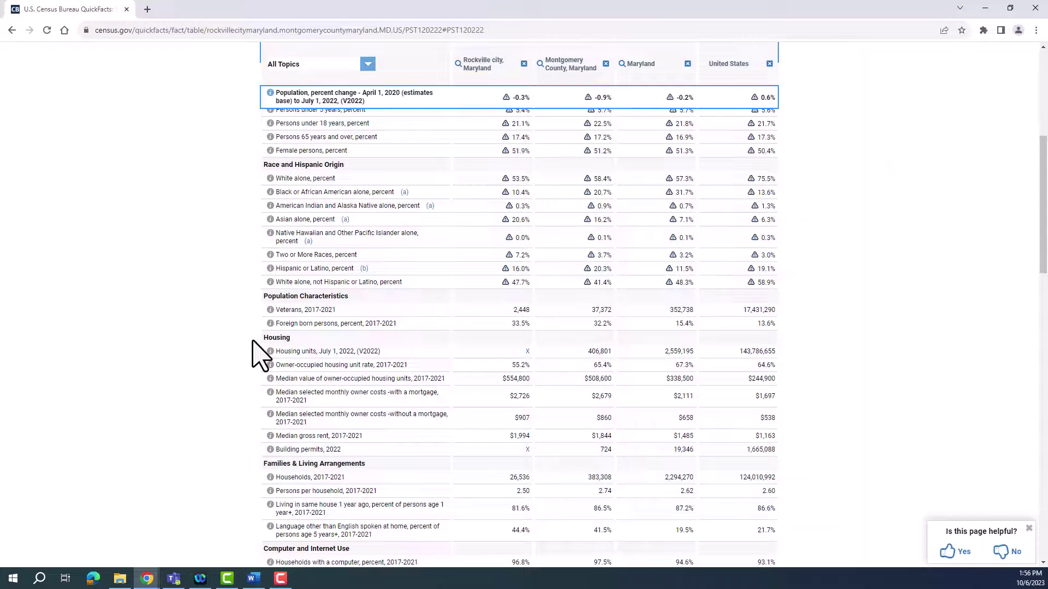
{"action": "scroll", "coordinate": [260, 354], "scroll_direction": "up", "scroll_amount": 5}
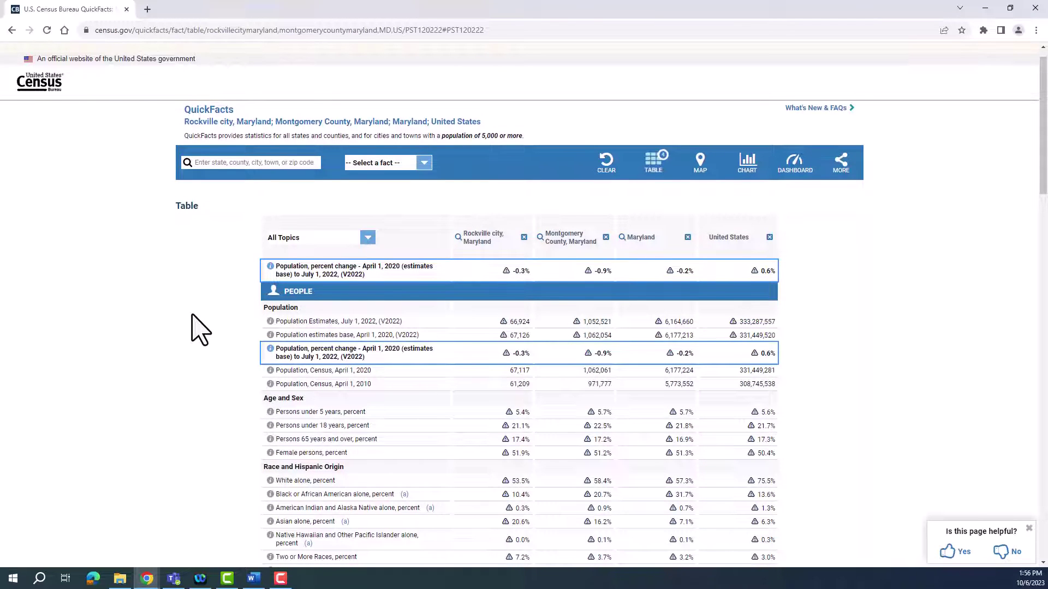
{"action": "left_click", "coordinate": [425, 163]}
{"action": "scroll", "coordinate": [418, 246], "scroll_direction": "down", "scroll_amount": 3}
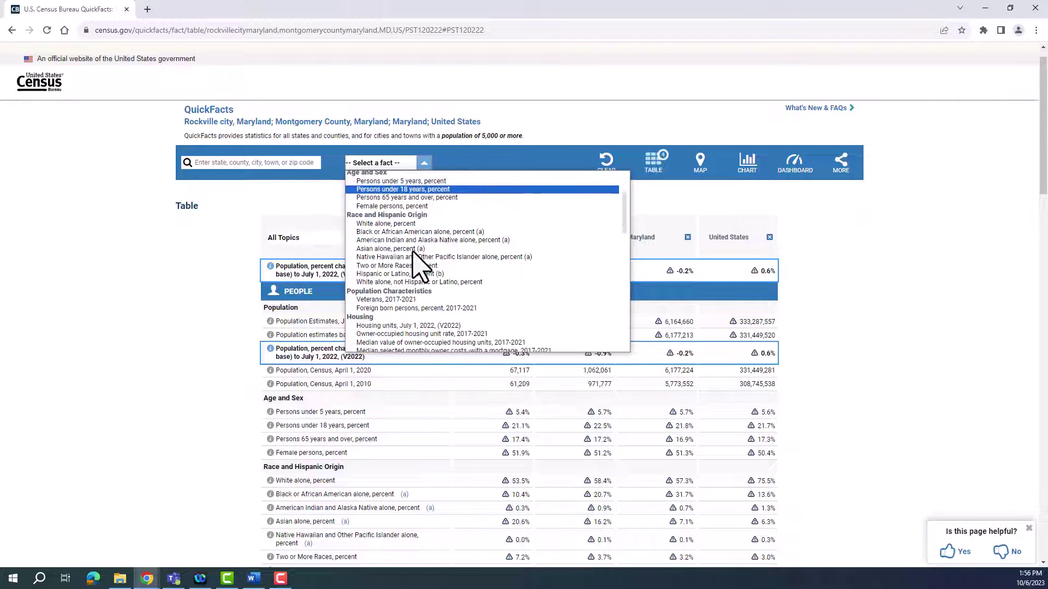
{"action": "scroll", "coordinate": [420, 264], "scroll_direction": "down", "scroll_amount": 3}
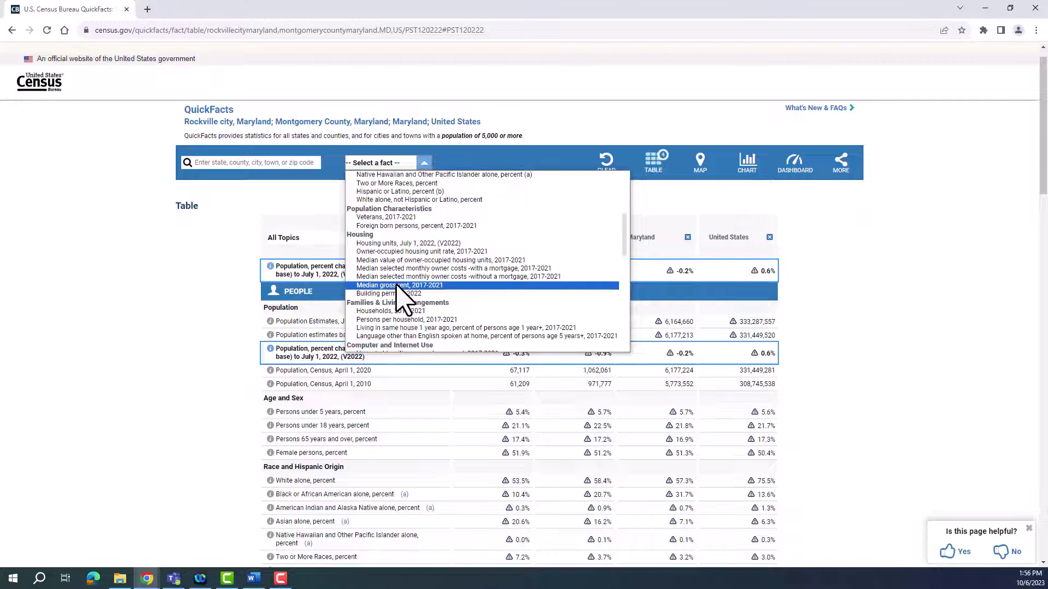
{"action": "left_click", "coordinate": [399, 285]}
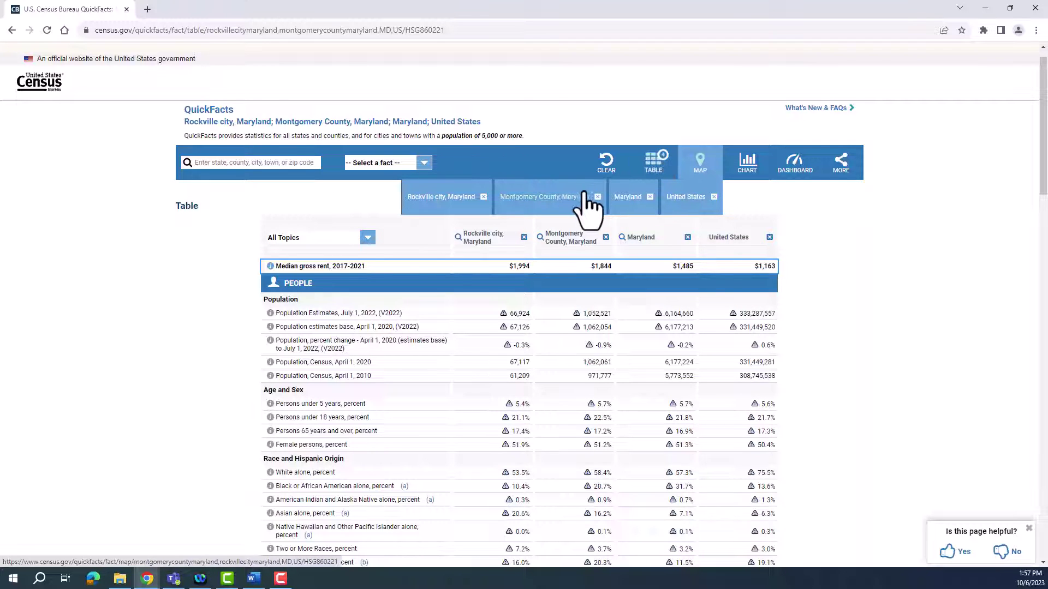
- Map median gross rent for Montgomery County, Maryland and zoom the map out slightly
{"action": "left_click", "coordinate": [548, 197]}
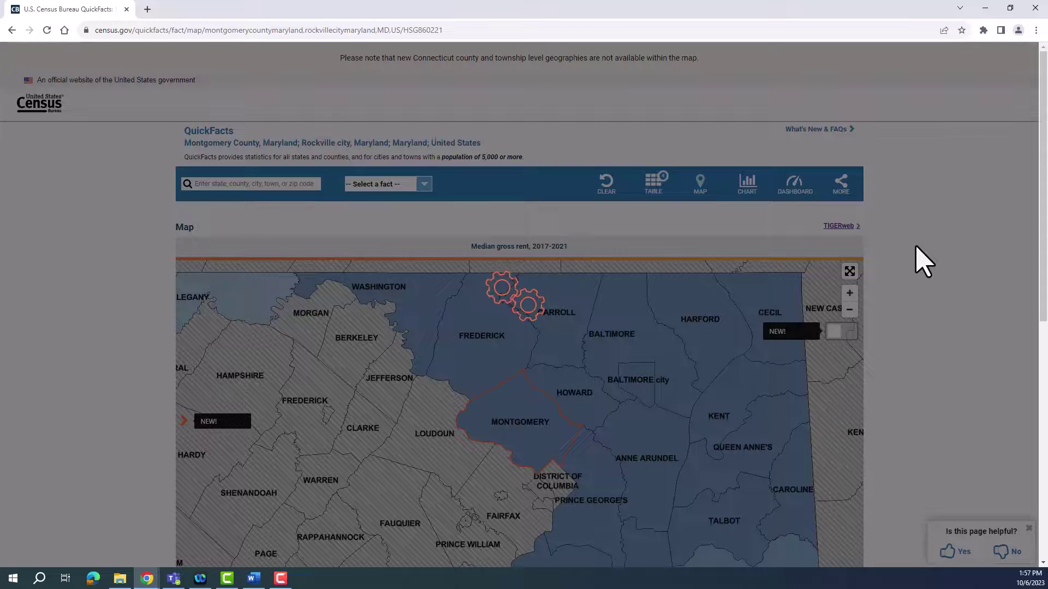
{"action": "scroll", "coordinate": [923, 261], "scroll_direction": "down", "scroll_amount": 3}
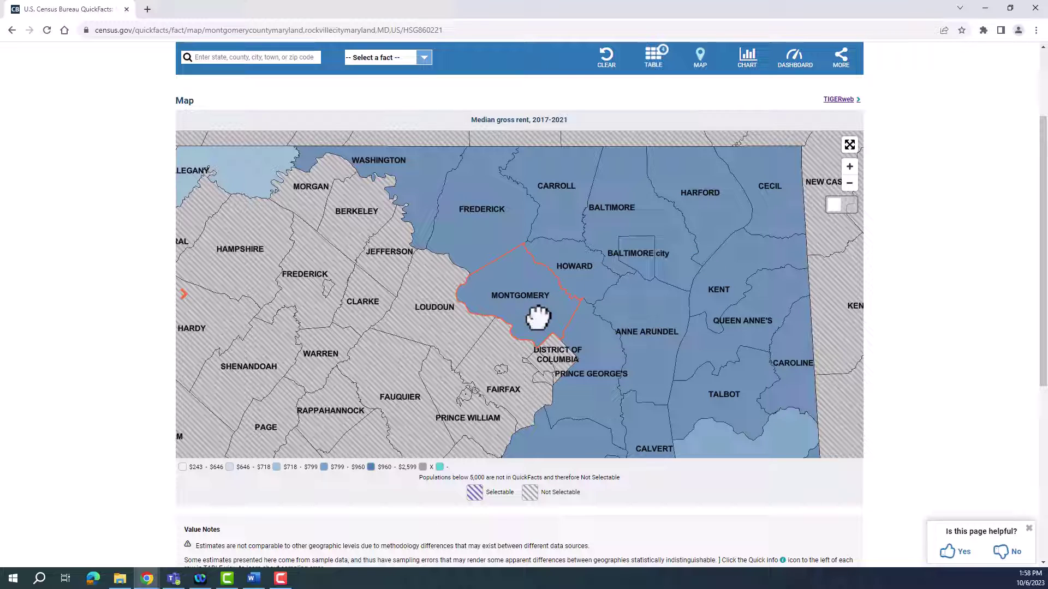
{"action": "left_click", "coordinate": [849, 183]}
{"action": "scroll", "coordinate": [806, 204], "scroll_direction": "up", "scroll_amount": 2}
{"action": "mouse_move", "coordinate": [795, 59]}
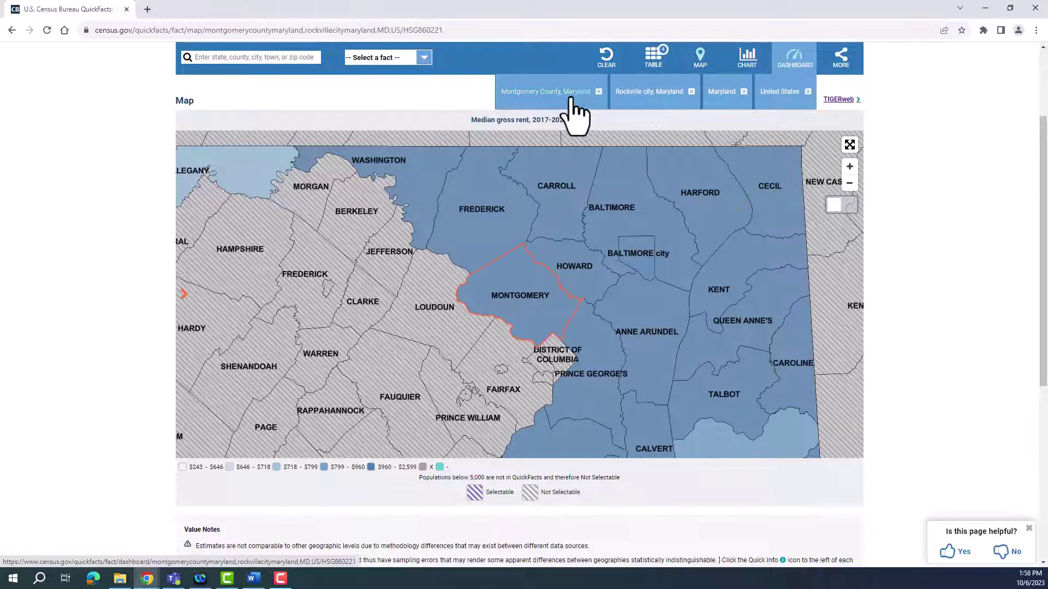
- Show the Montgomery County, Maryland dashboard, checking the fact list and leaving it unchanged
{"action": "left_click", "coordinate": [545, 90]}
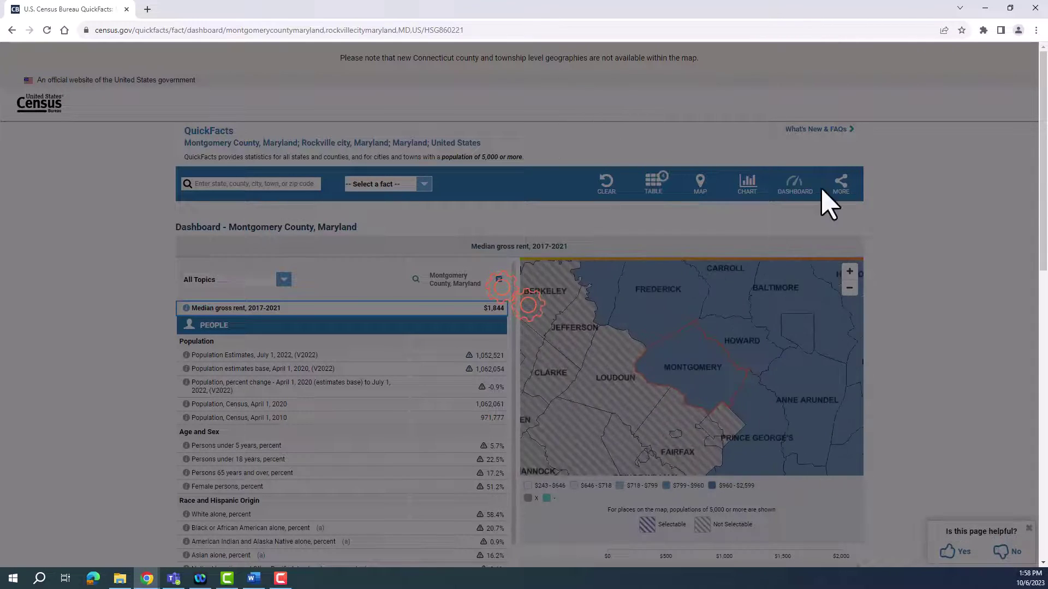
{"action": "scroll", "coordinate": [916, 278], "scroll_direction": "down", "scroll_amount": 3}
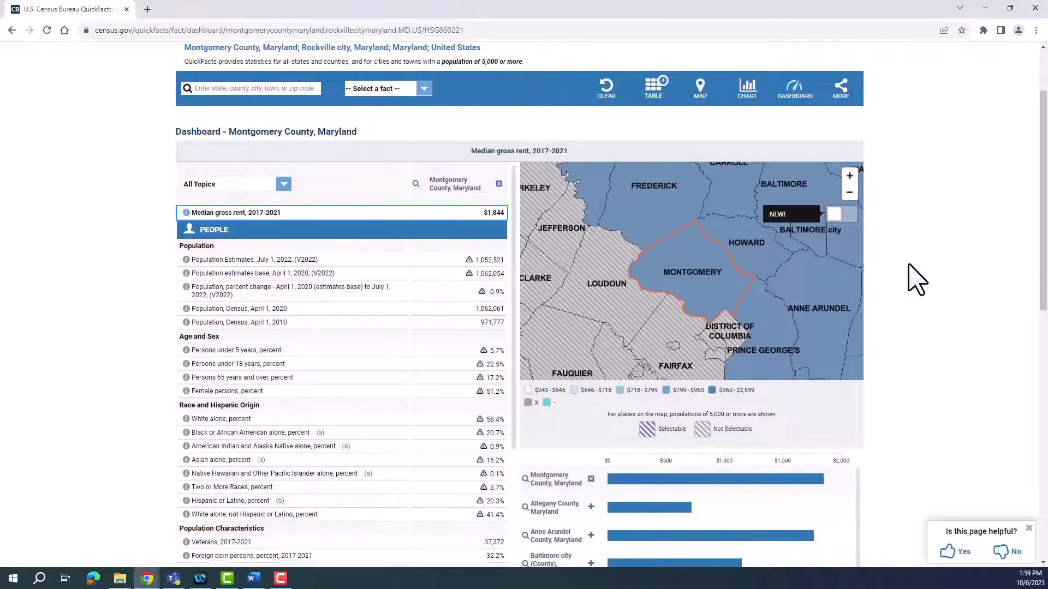
{"action": "scroll", "coordinate": [915, 278], "scroll_direction": "down", "scroll_amount": 2}
{"action": "scroll", "coordinate": [915, 278], "scroll_direction": "down", "scroll_amount": 2}
{"action": "scroll", "coordinate": [916, 279], "scroll_direction": "down", "scroll_amount": 2}
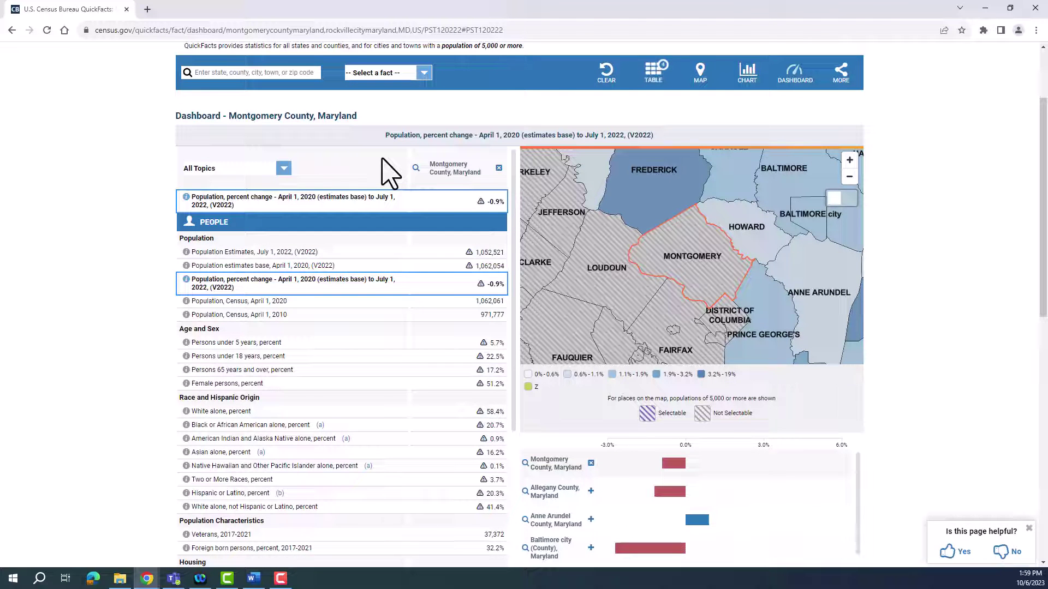
{"action": "left_click", "coordinate": [425, 74]}
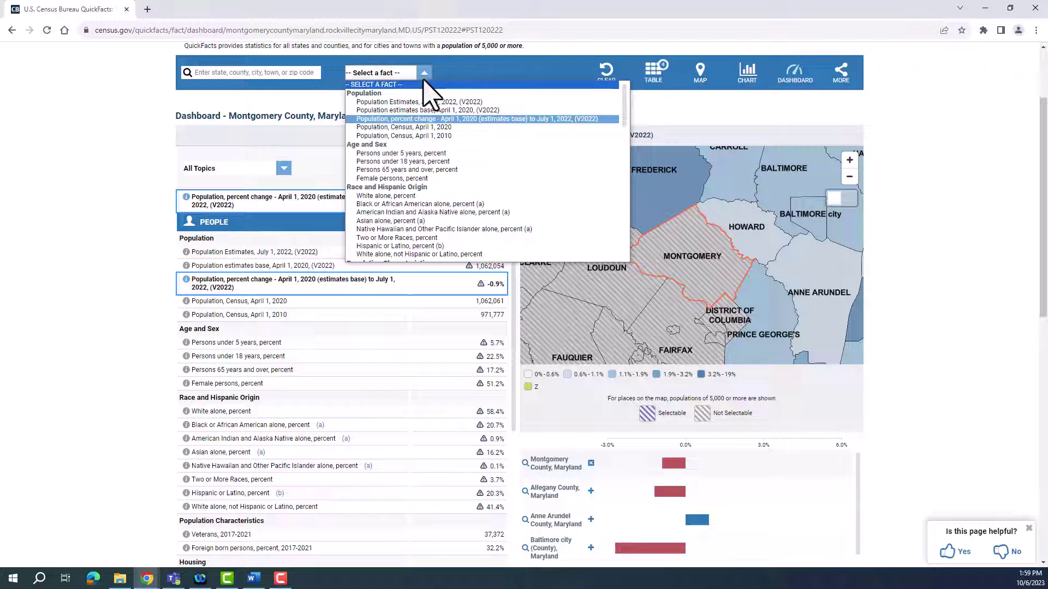
{"action": "key", "text": "Escape"}
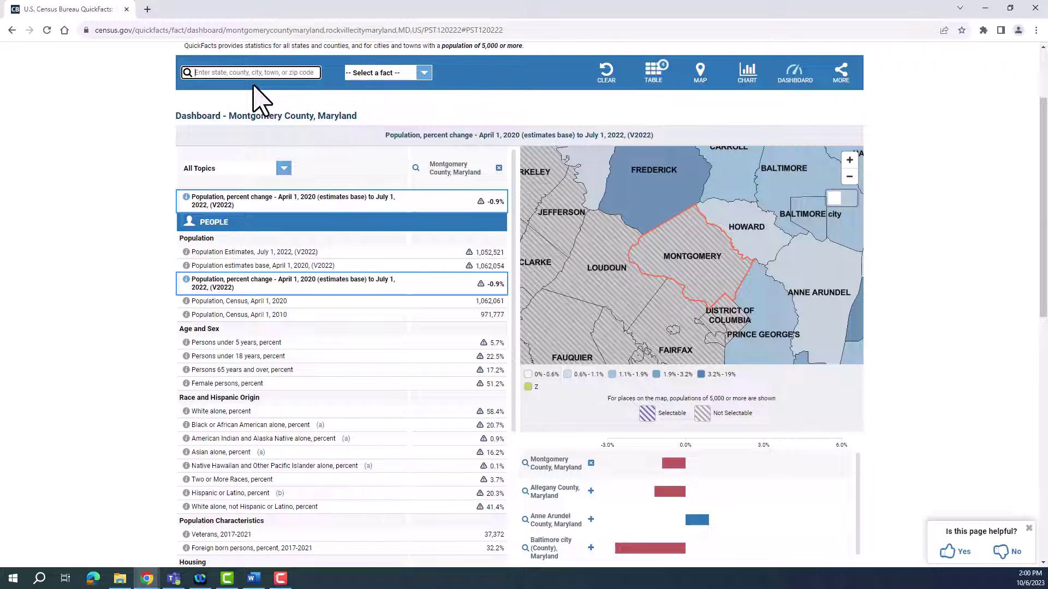